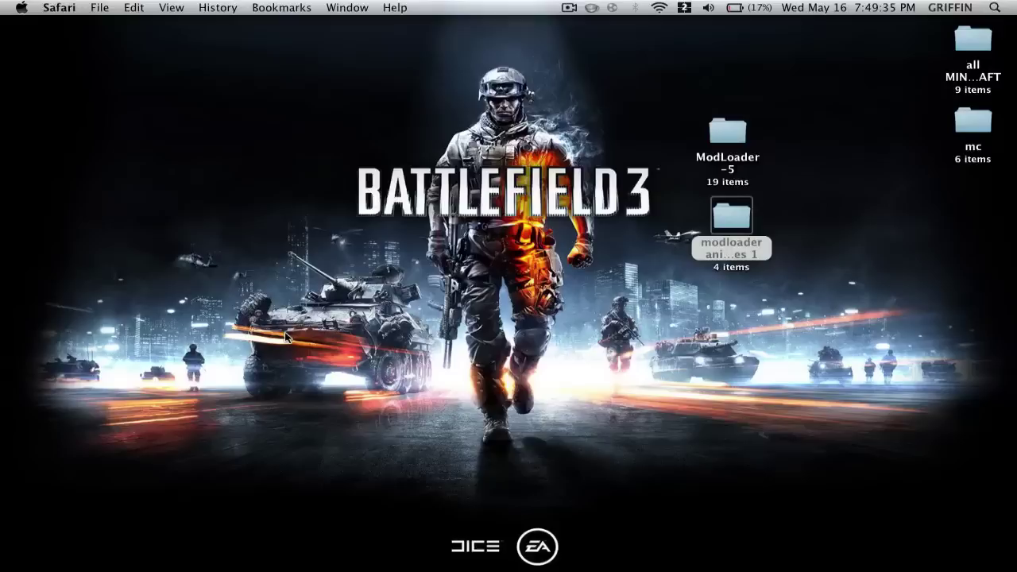
Step: Navigate from the home folder to Library > Application Support > minecraft > bin
drag(429, 84, 586, 432)
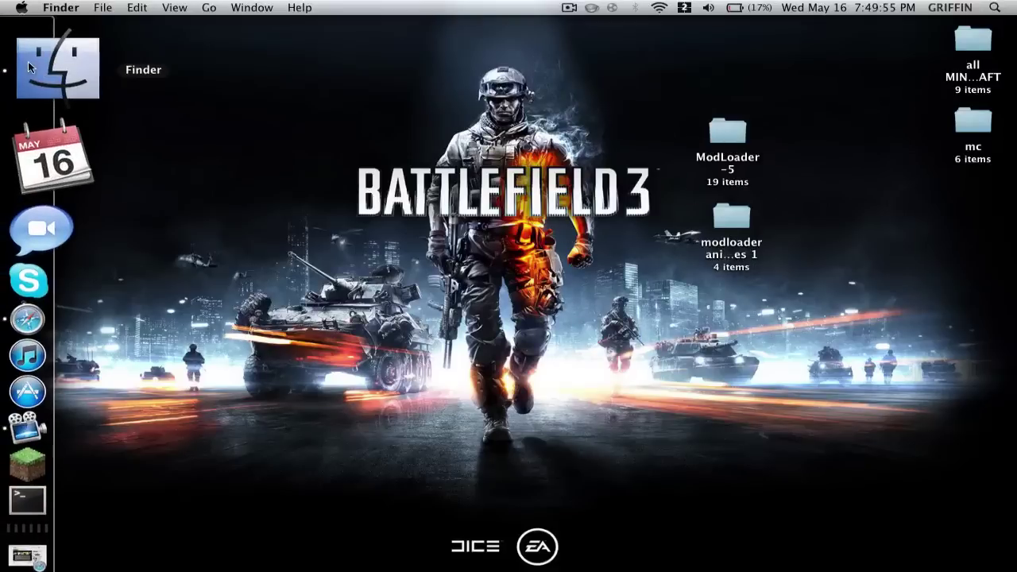
click(29, 68)
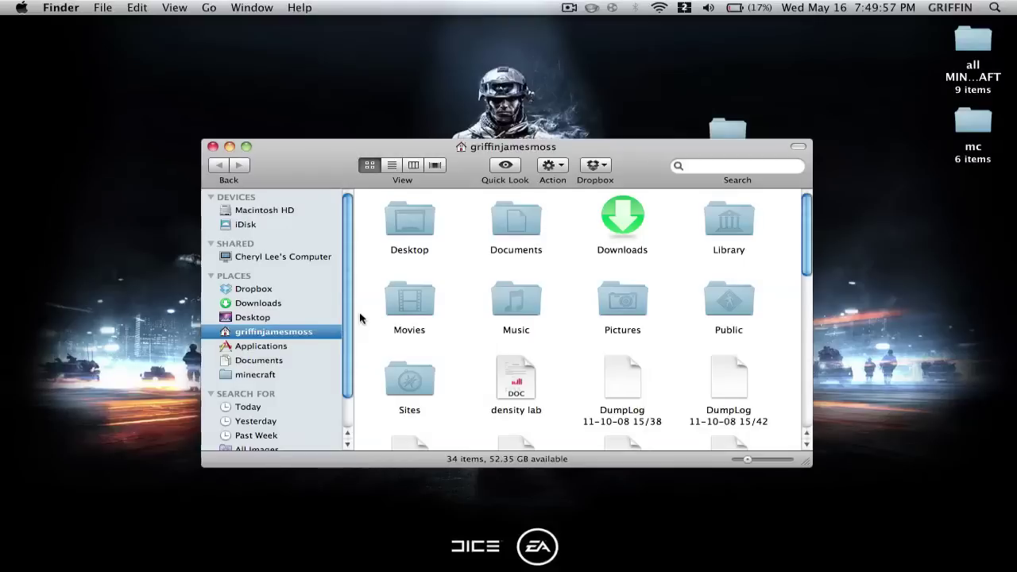
double_click(728, 220)
double_click(514, 216)
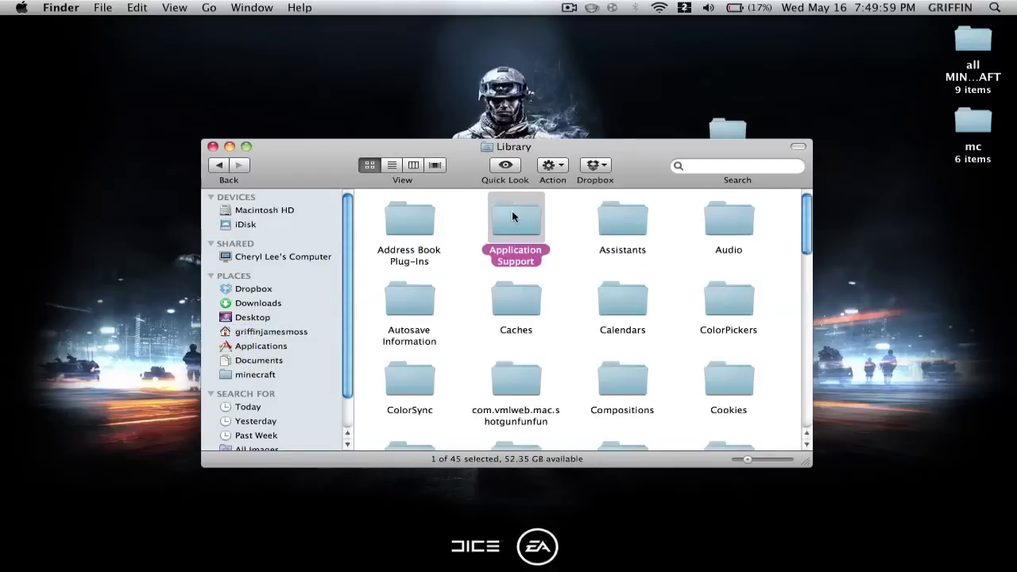
double_click(717, 334)
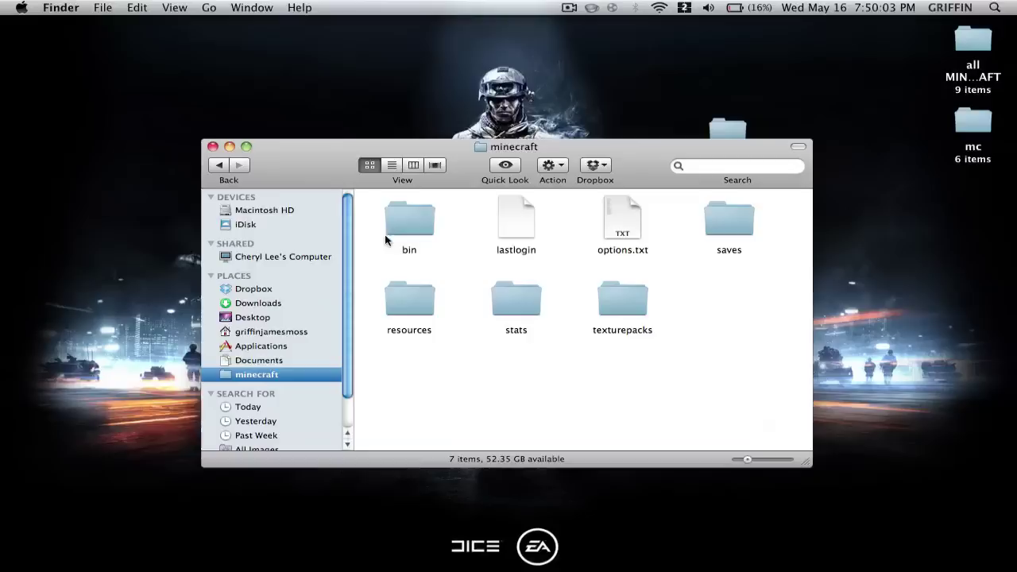
double_click(413, 215)
Step: Unarchive minecraft.jar with Archive Utility, then move the original jar to the Trash
right_click(402, 295)
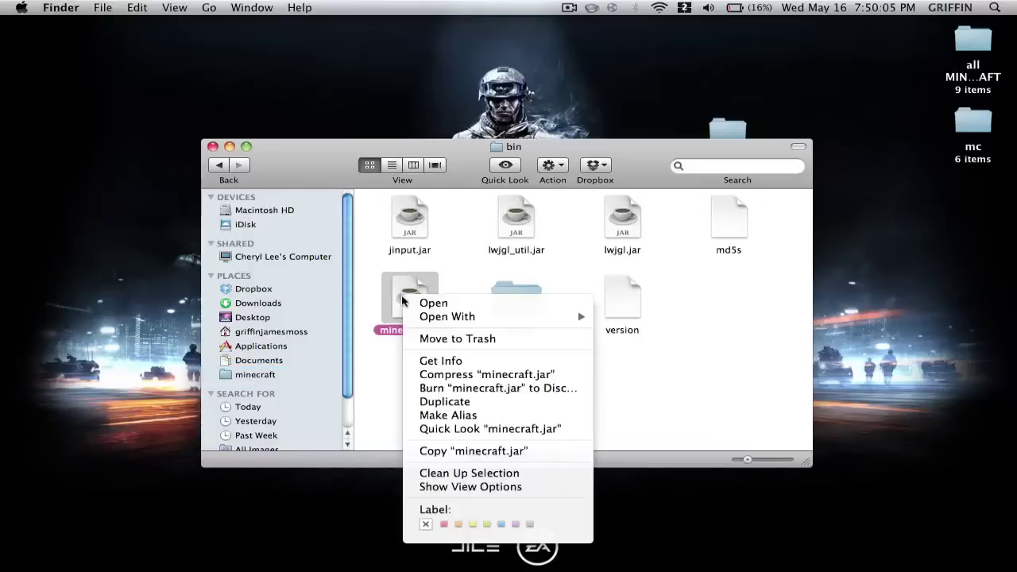
click(390, 292)
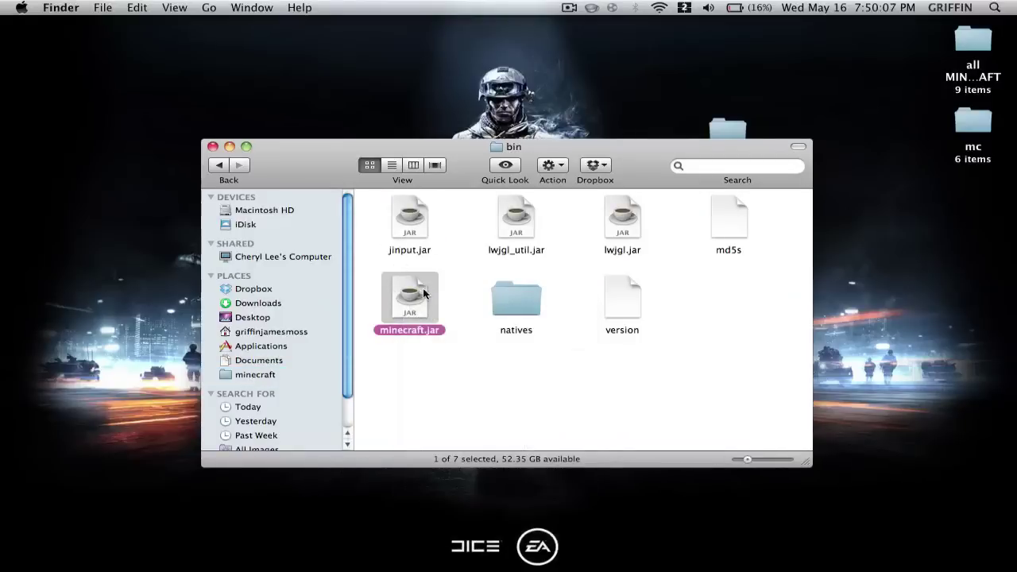
right_click(402, 307)
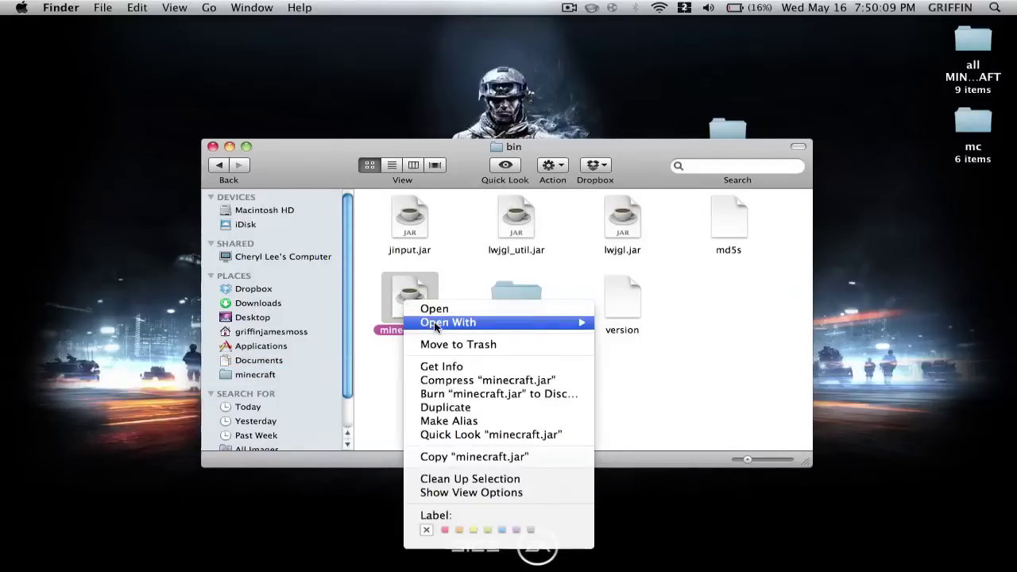
mouse_move(438, 324)
click(619, 353)
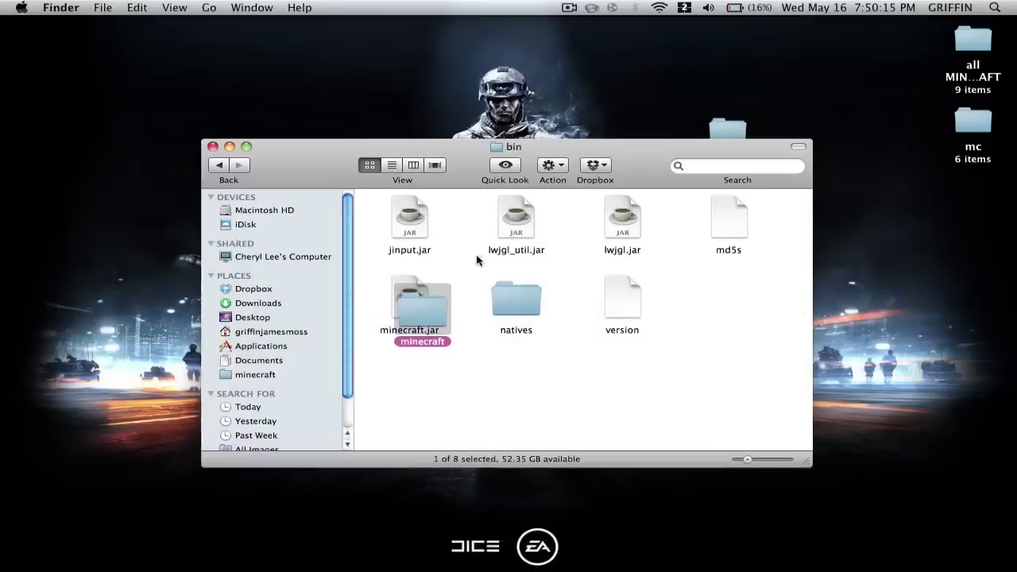
right_click(409, 296)
click(448, 340)
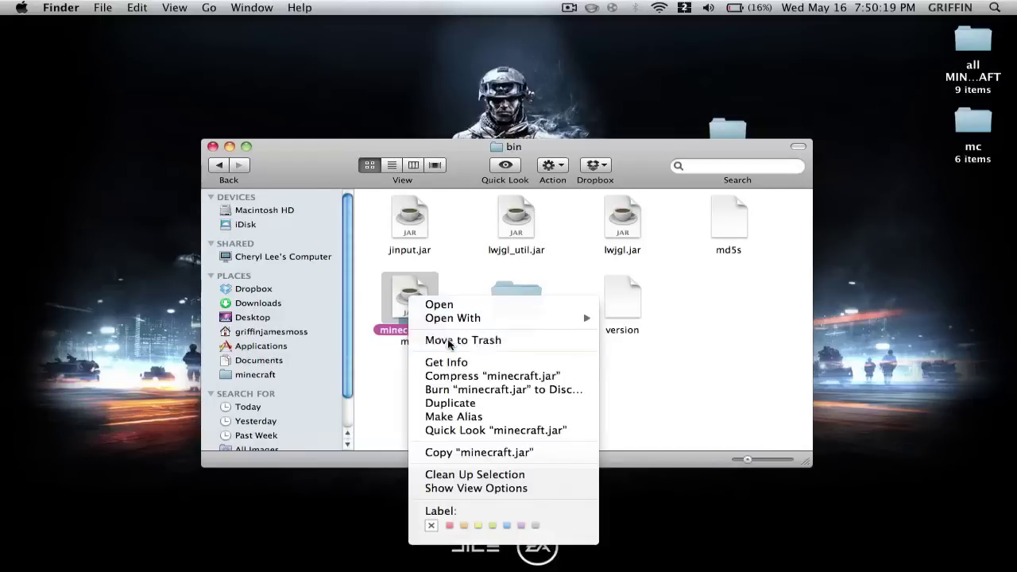
Step: Rename the extracted minecraft folder to minecraft.jar, keeping the .jar extension
click(433, 342)
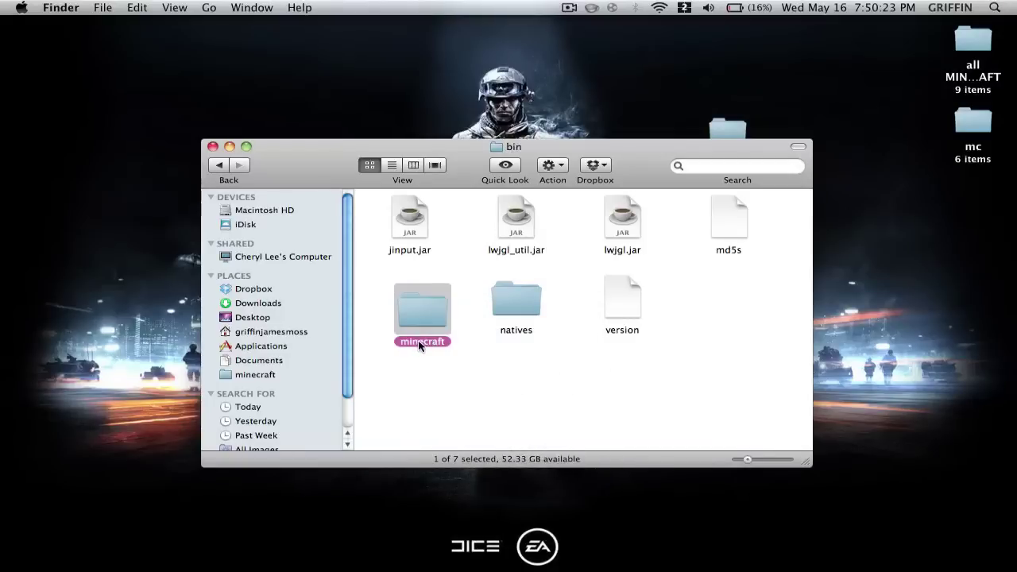
key(Return)
key(Right)
text(.jar)
key(Return)
click(619, 218)
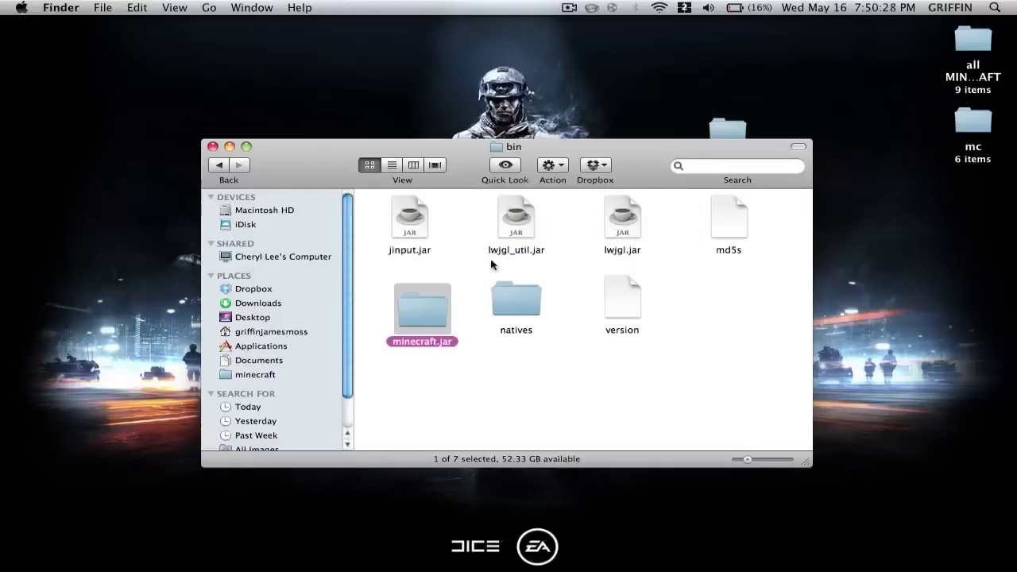
Step: Open the minecraft.jar folder and arrange its contents by Kind
double_click(414, 315)
right_click(479, 301)
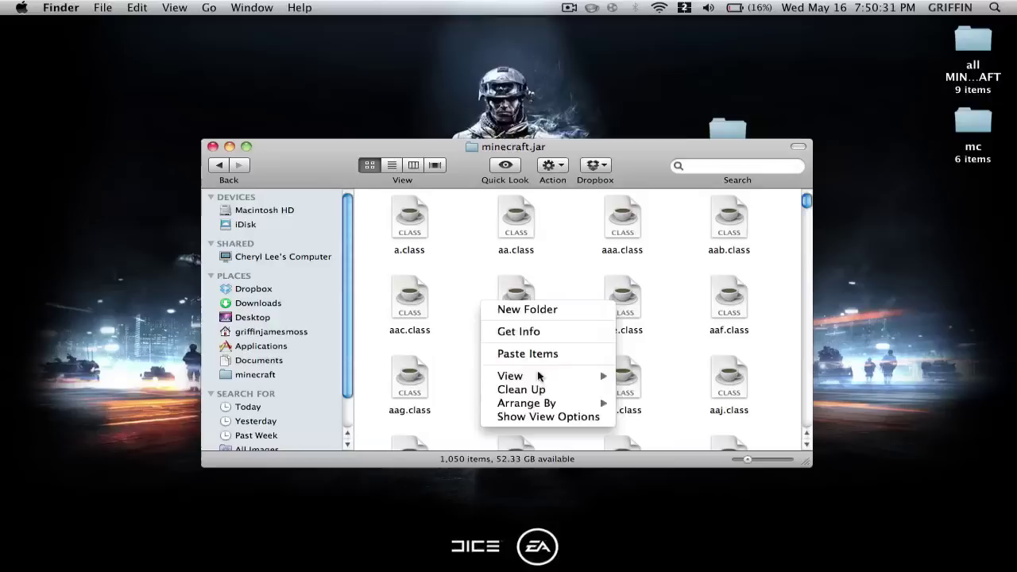
mouse_move(557, 403)
click(667, 459)
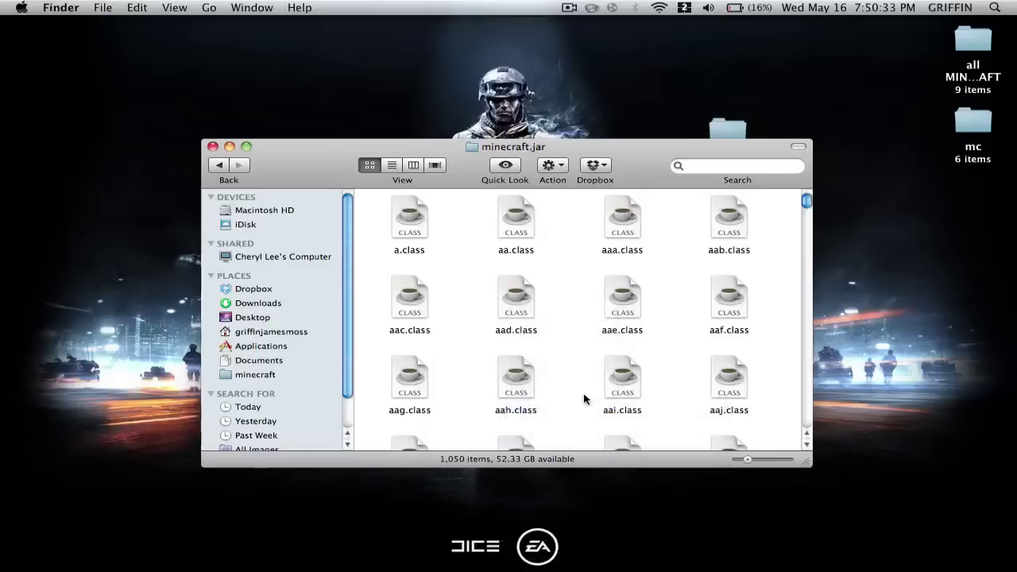
Step: Move the META-INF folder to the Trash and re-sort the contents by Kind
right_click(506, 379)
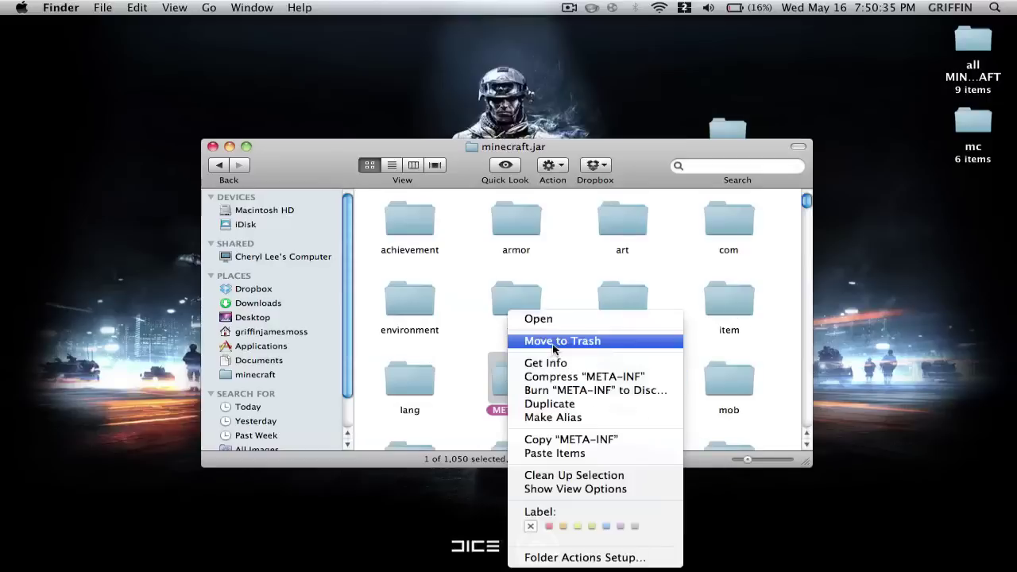
click(477, 362)
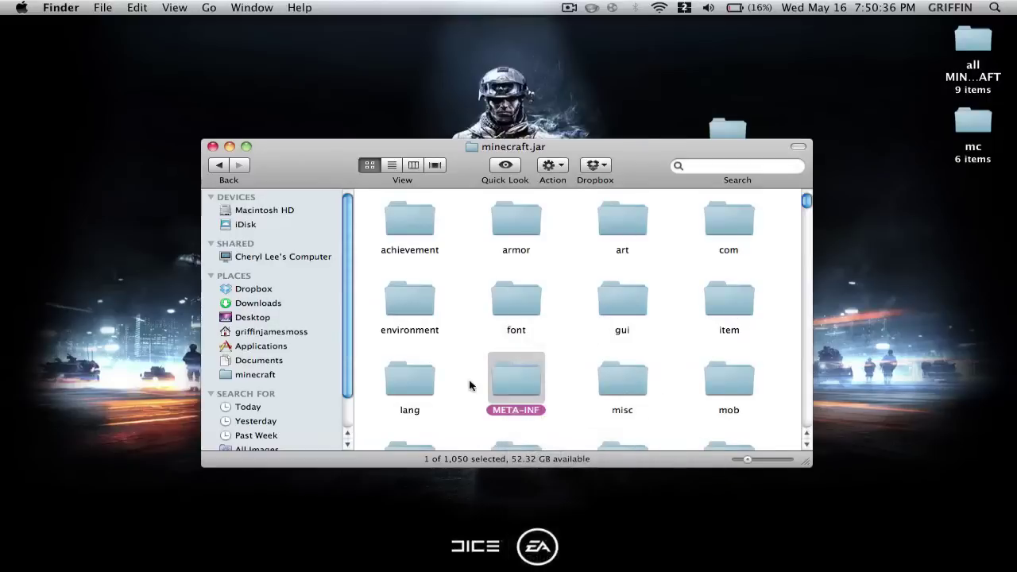
right_click(510, 368)
click(552, 342)
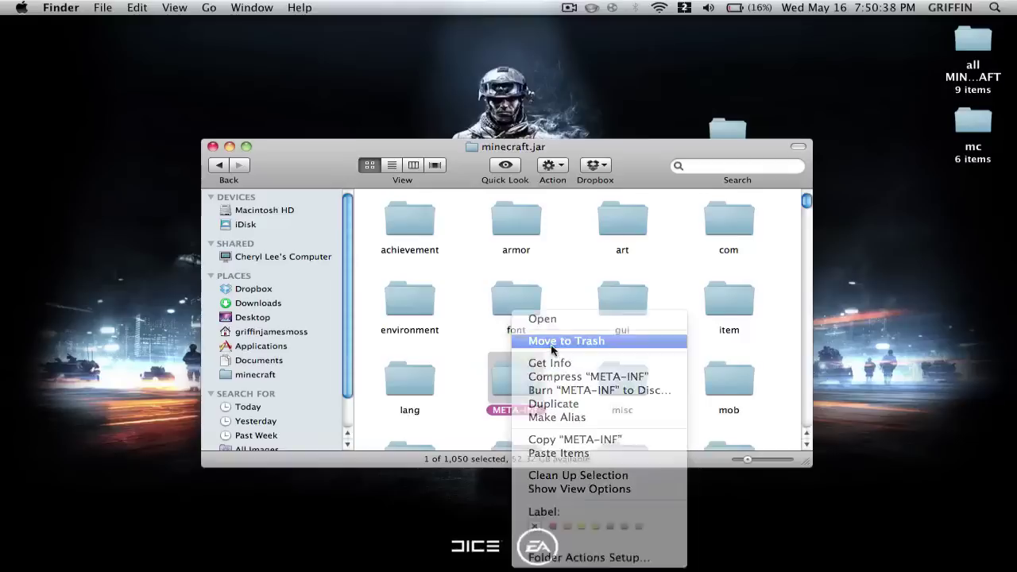
right_click(479, 336)
mouse_move(540, 434)
click(659, 485)
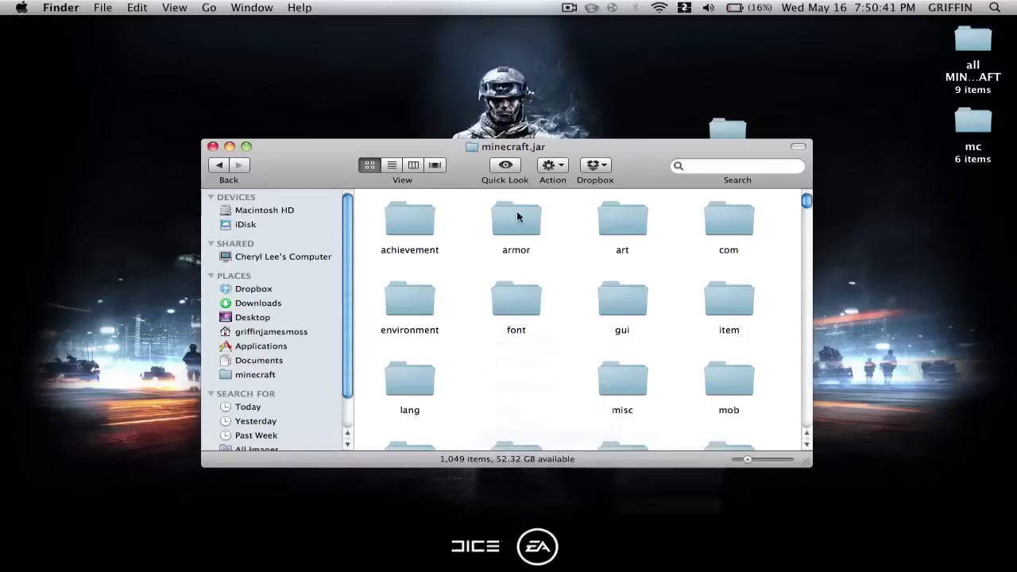
Step: Paste all 19 ModLoader-5 class files into minecraft.jar, replacing every conflicting file
drag(364, 149, 223, 142)
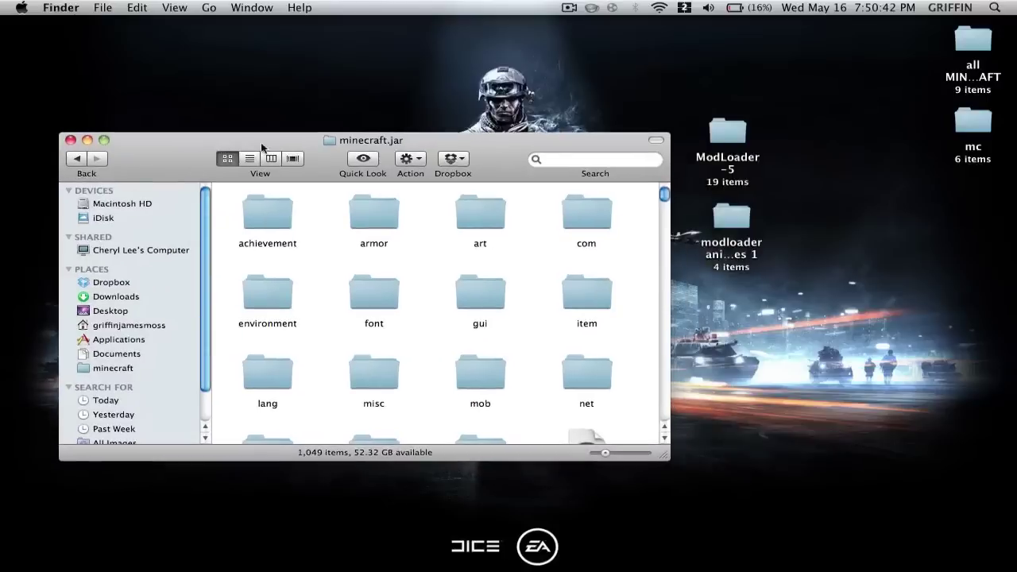
click(729, 132)
double_click(729, 133)
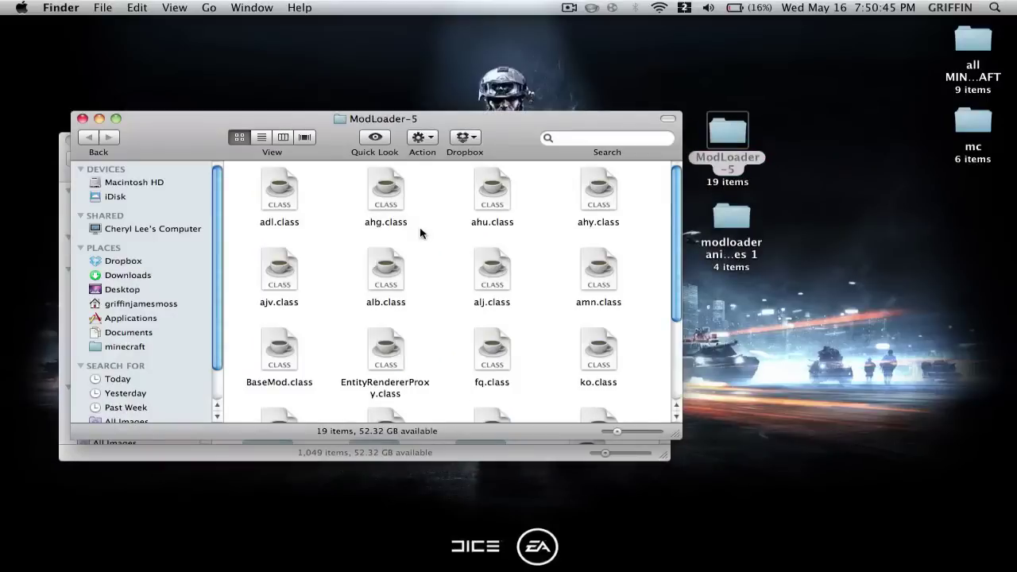
key(cmd+a)
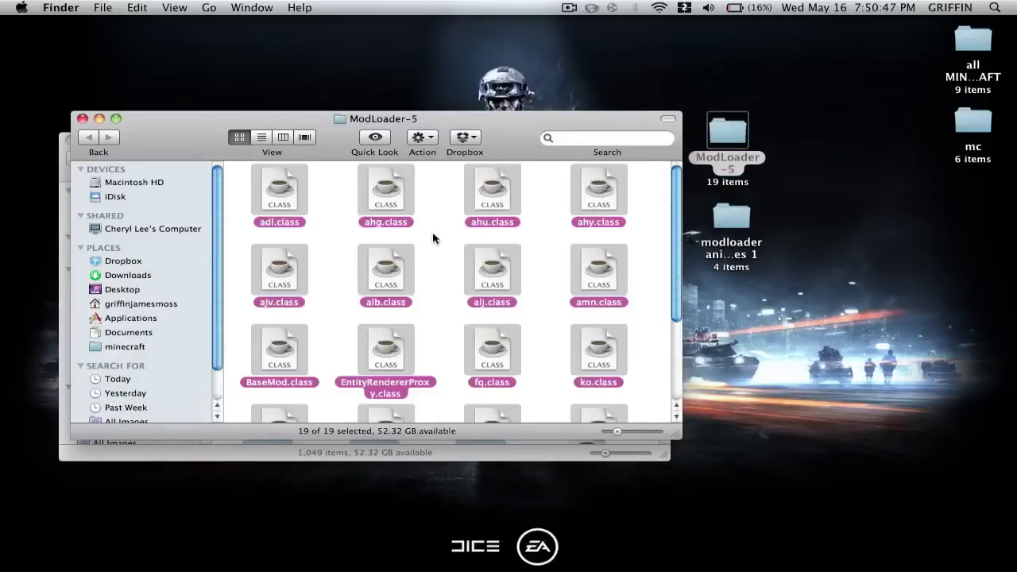
click(82, 119)
key(super+v)
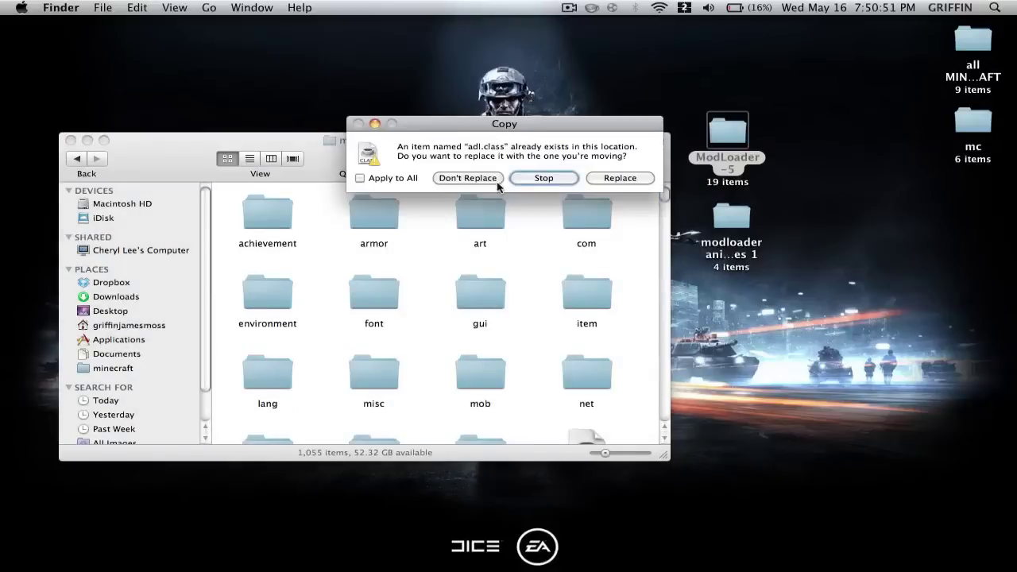
click(387, 178)
click(617, 178)
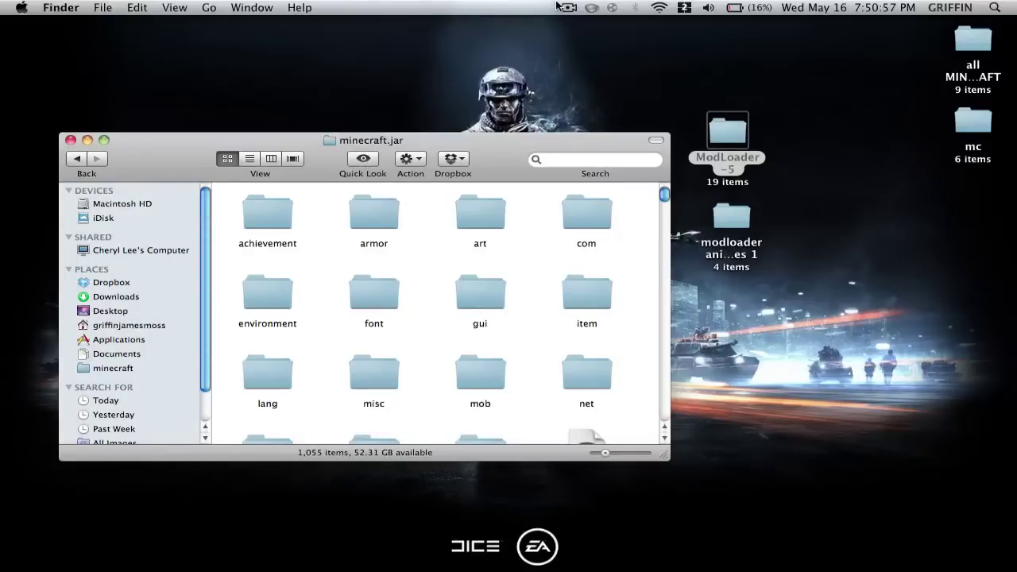
click(567, 8)
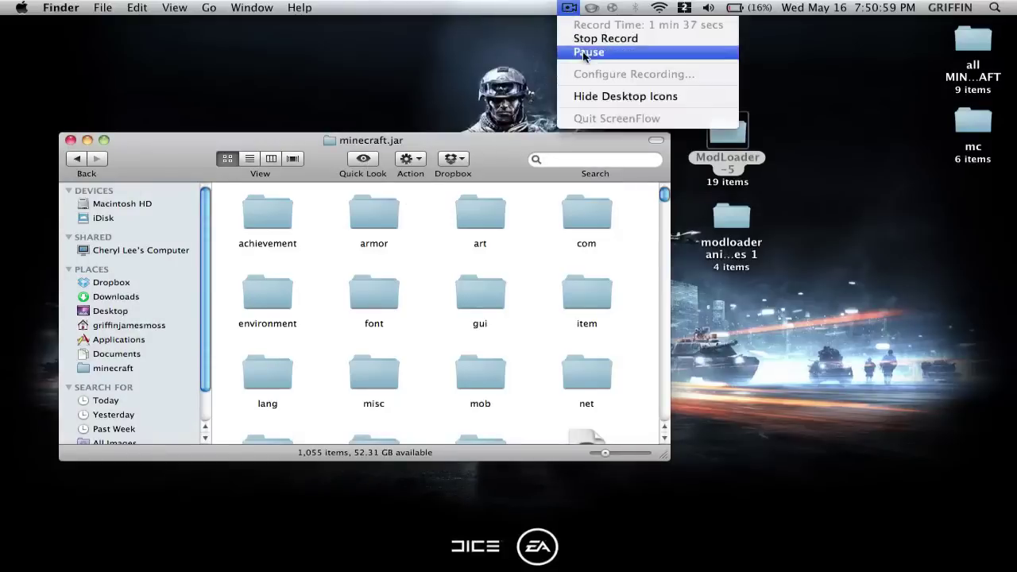
Step: Launch Minecraft 1.2.5 to its title screen, then quit it
click(547, 36)
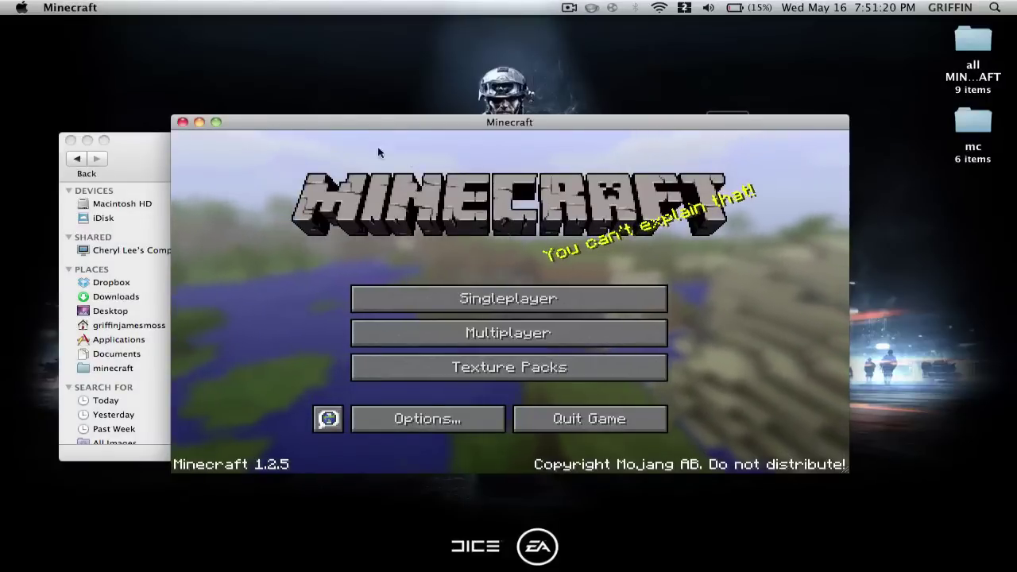
click(181, 123)
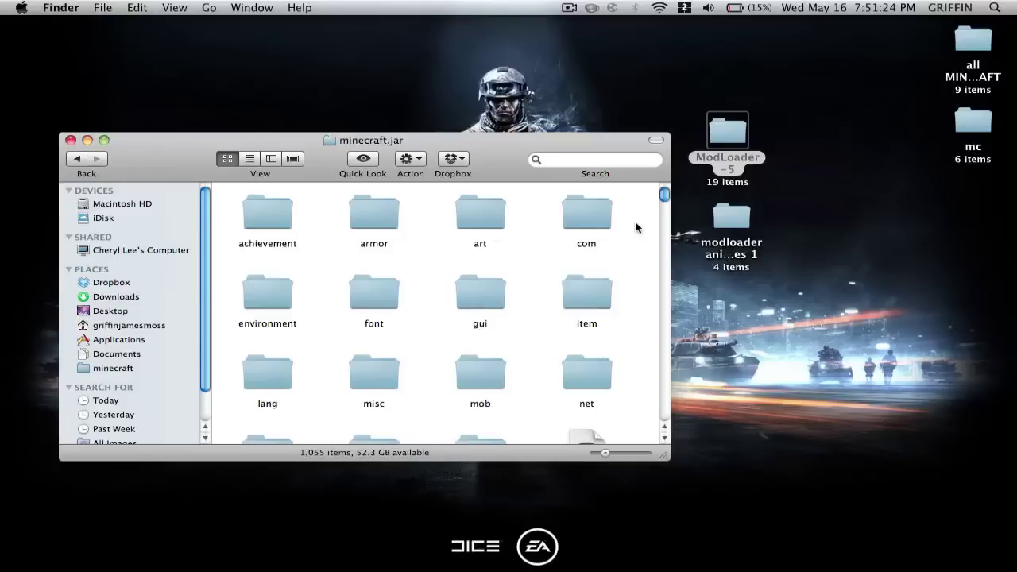
Step: Select the three modloader animalbikes 1 items except mob, then bring minecraft.jar forward
double_click(732, 219)
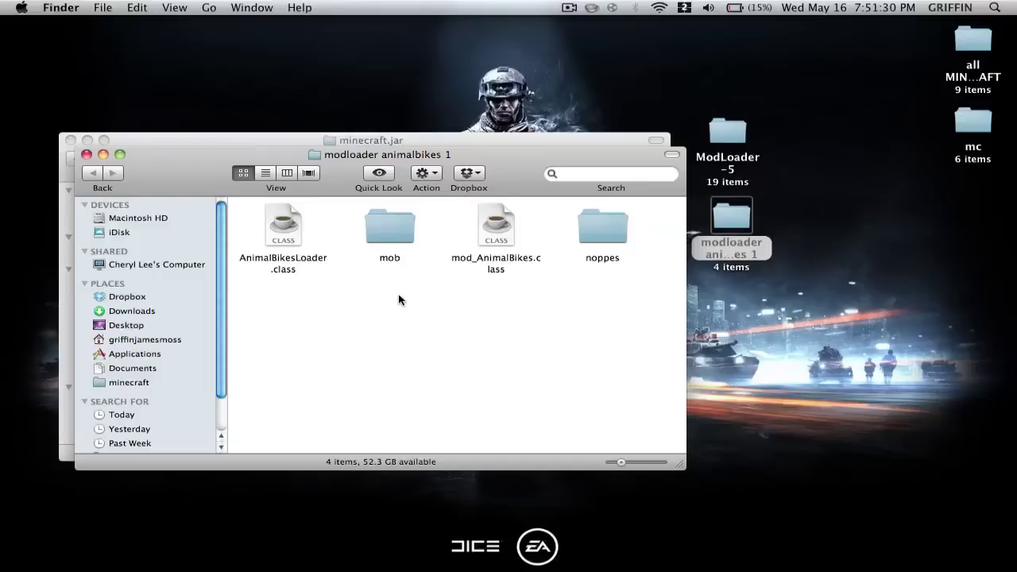
key(super+a)
super+click(395, 232)
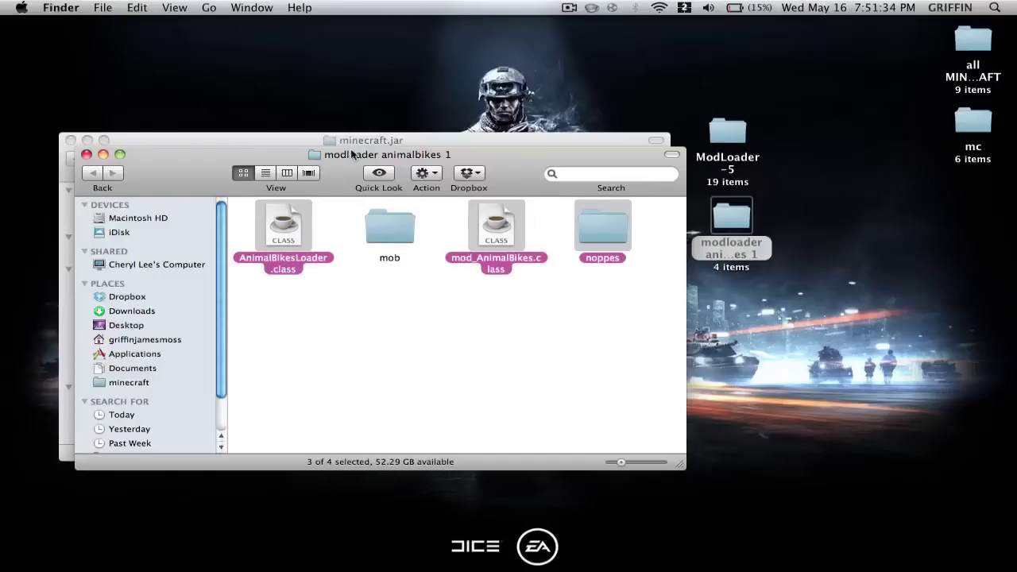
click(288, 138)
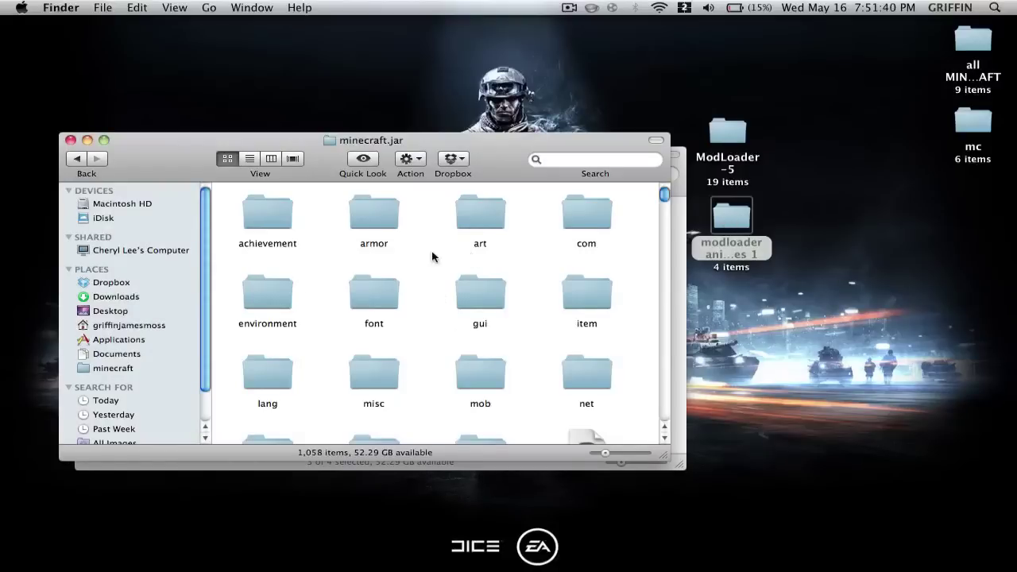
Step: Check minecraft.jar's mob folder and the mod's animalbikes folder, then return to minecraft.jar
scroll(431, 256, down, 3)
double_click(476, 255)
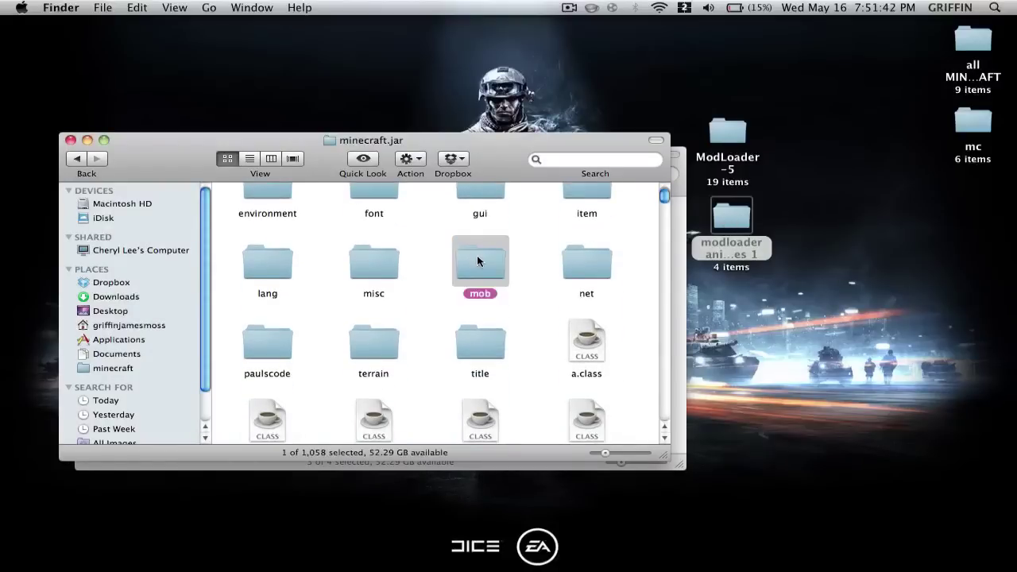
click(675, 212)
double_click(385, 228)
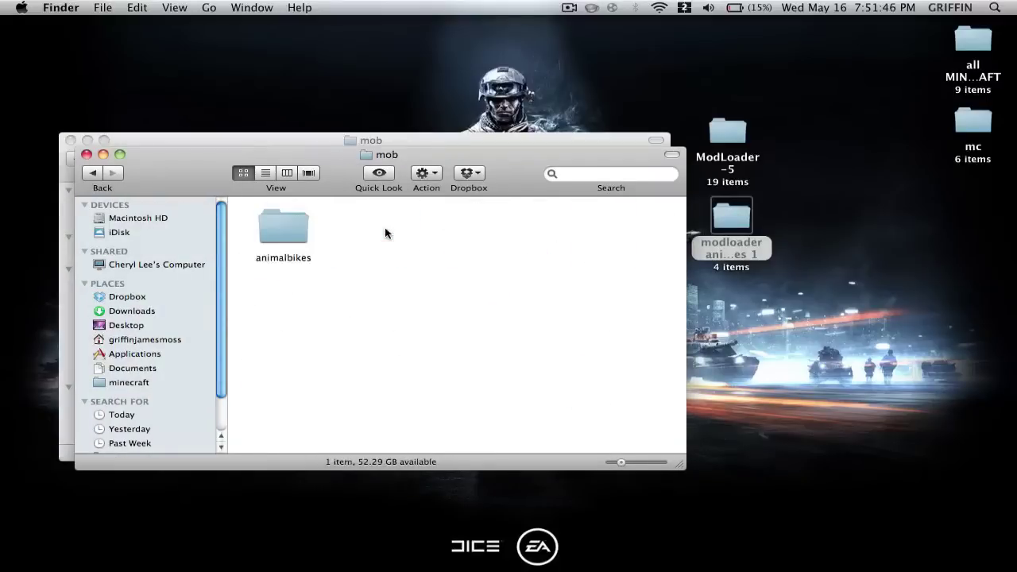
click(277, 231)
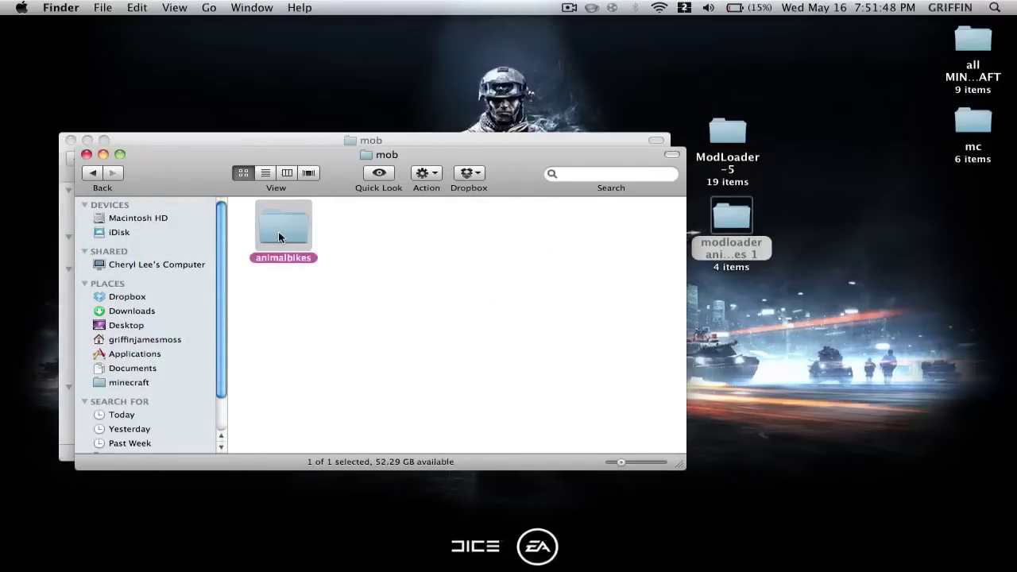
click(101, 153)
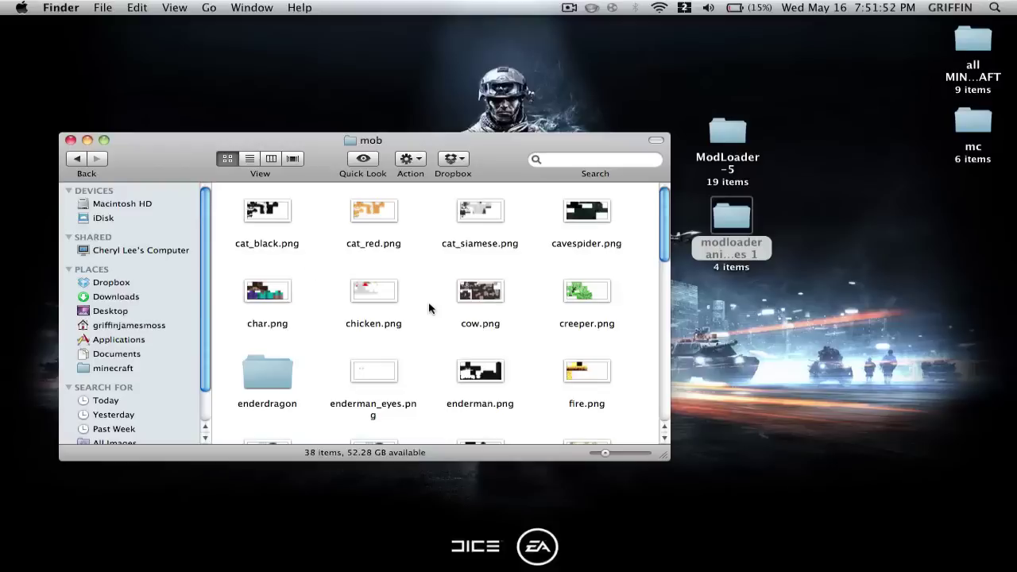
scroll(429, 308, down, 5)
scroll(429, 308, up, 5)
key(super+bracketleft)
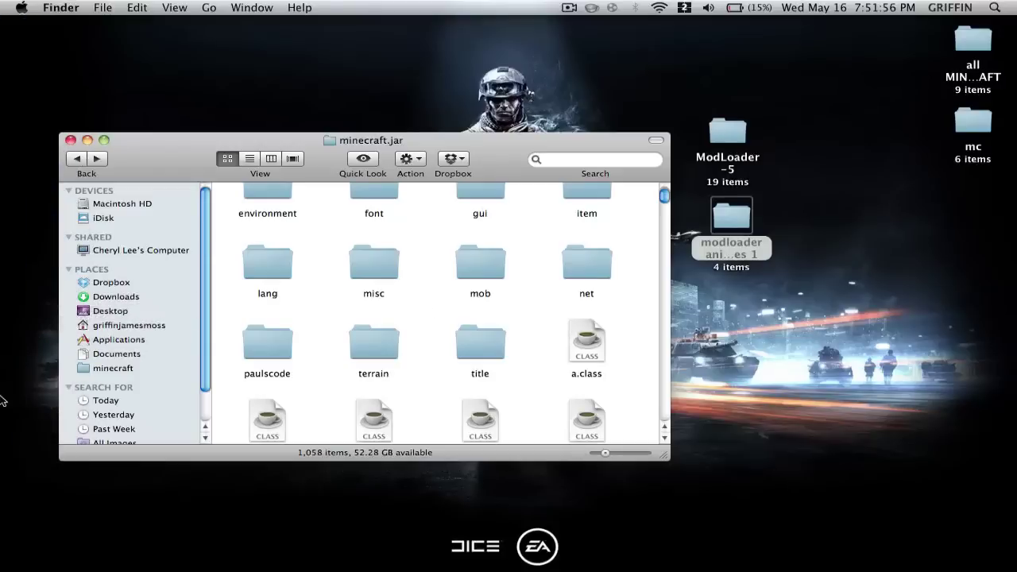
Step: Resume the game and scroll the creative inventory down to the bike items
click(568, 7)
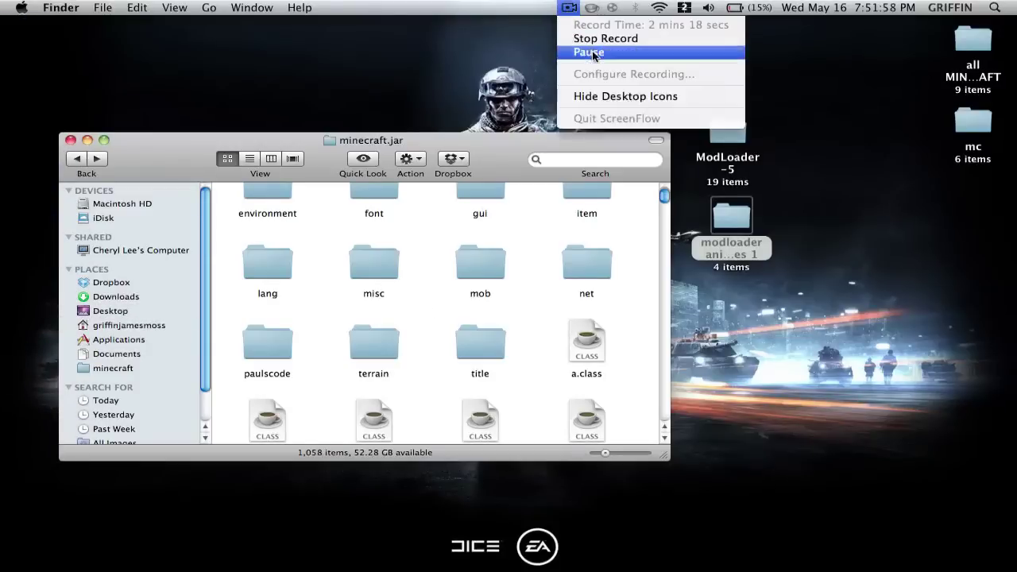
click(578, 57)
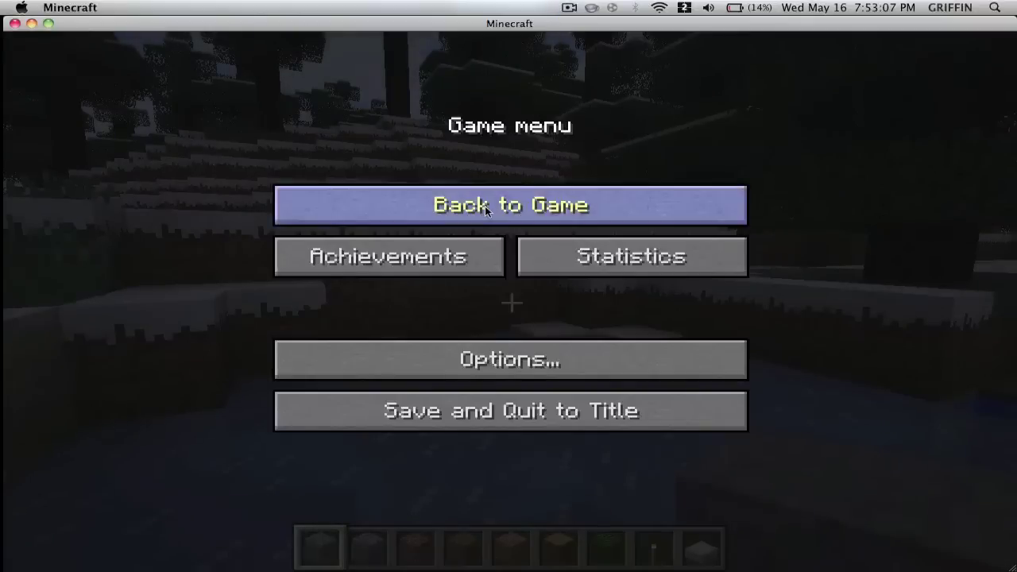
click(520, 202)
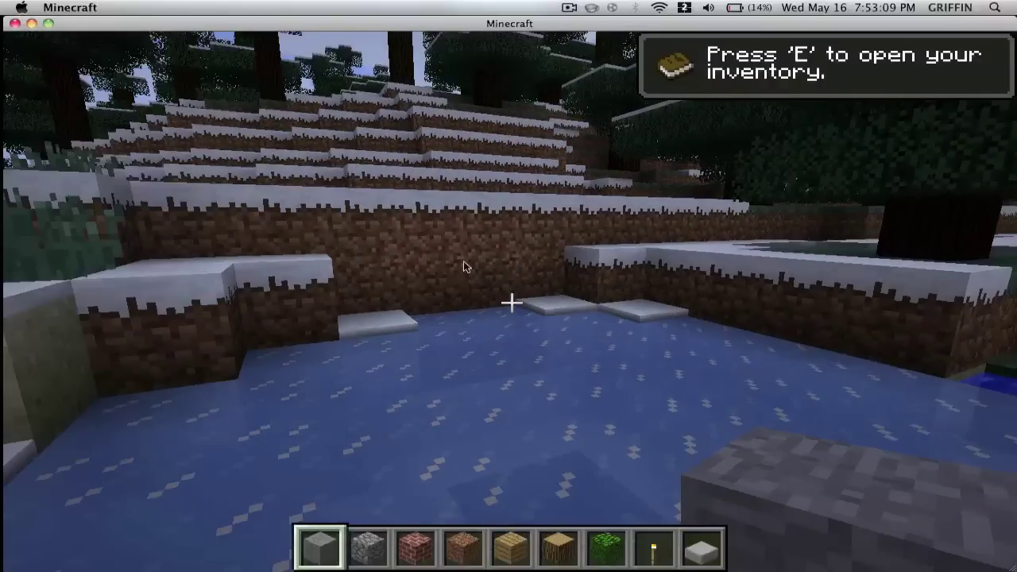
key(e)
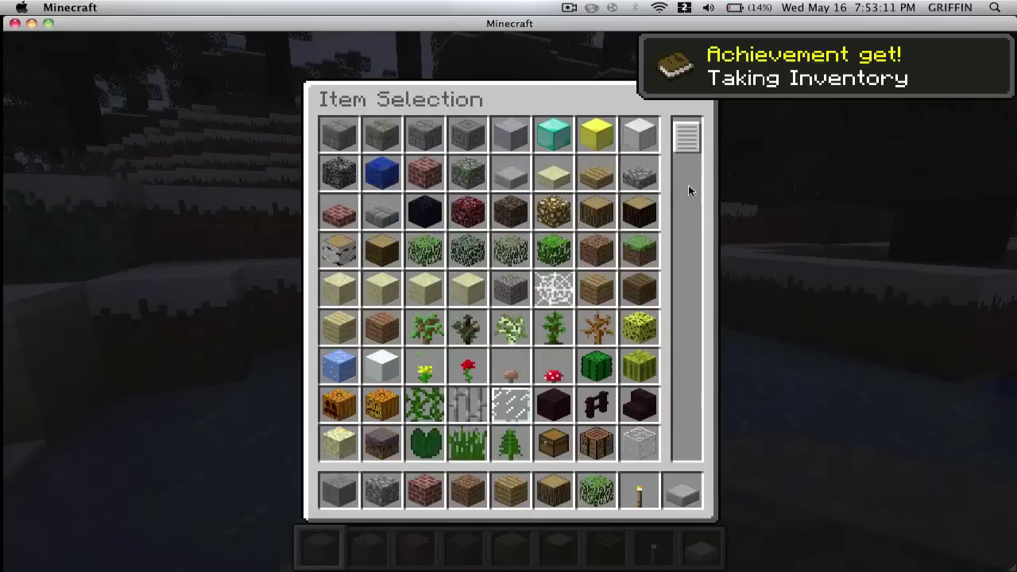
drag(688, 190, 682, 425)
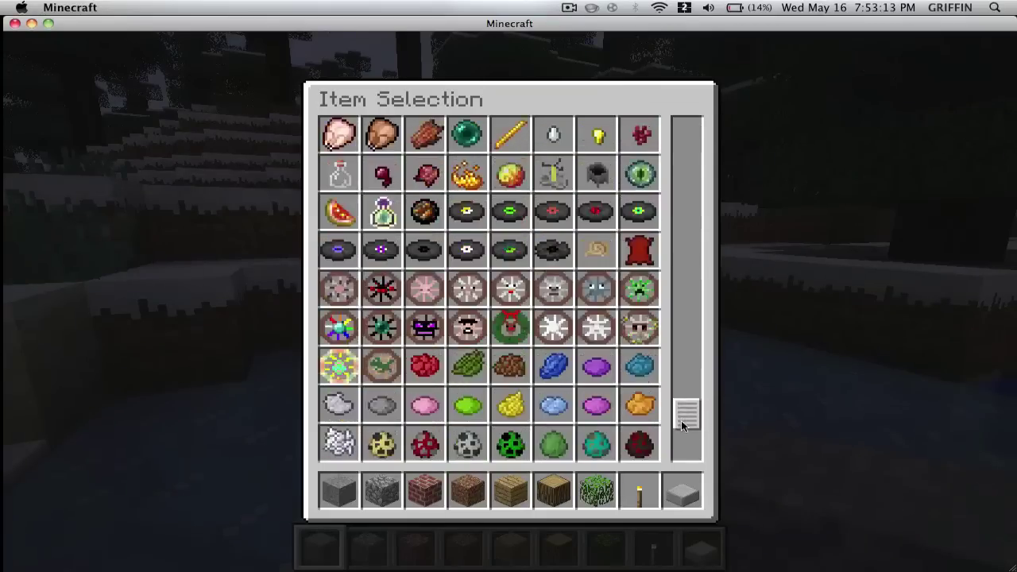
scroll(682, 425, down, 1)
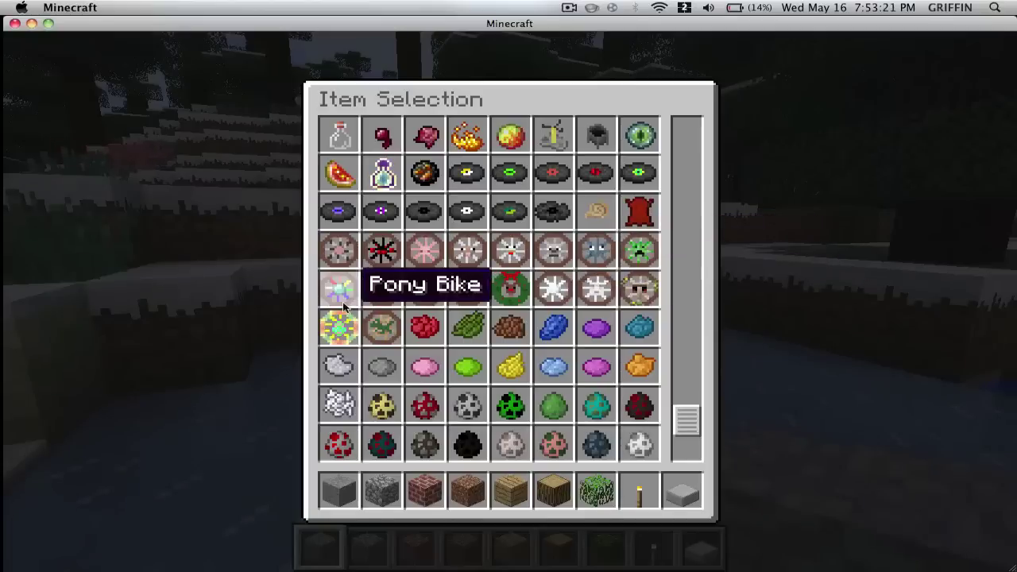
Step: Put the Dino, Irongolem and Notch Bikes into hotbar slots 1–3
click(380, 321)
click(339, 490)
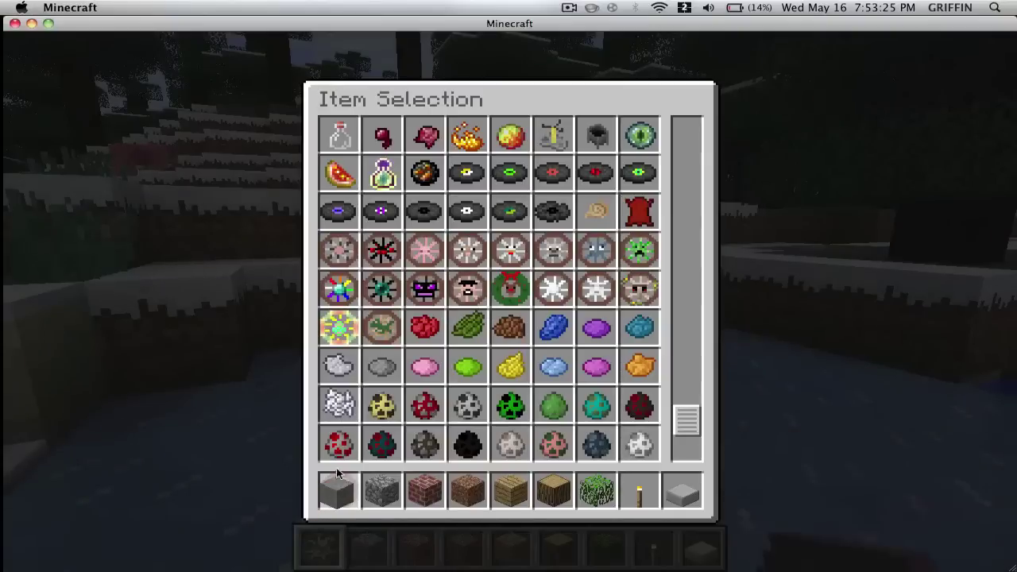
click(337, 442)
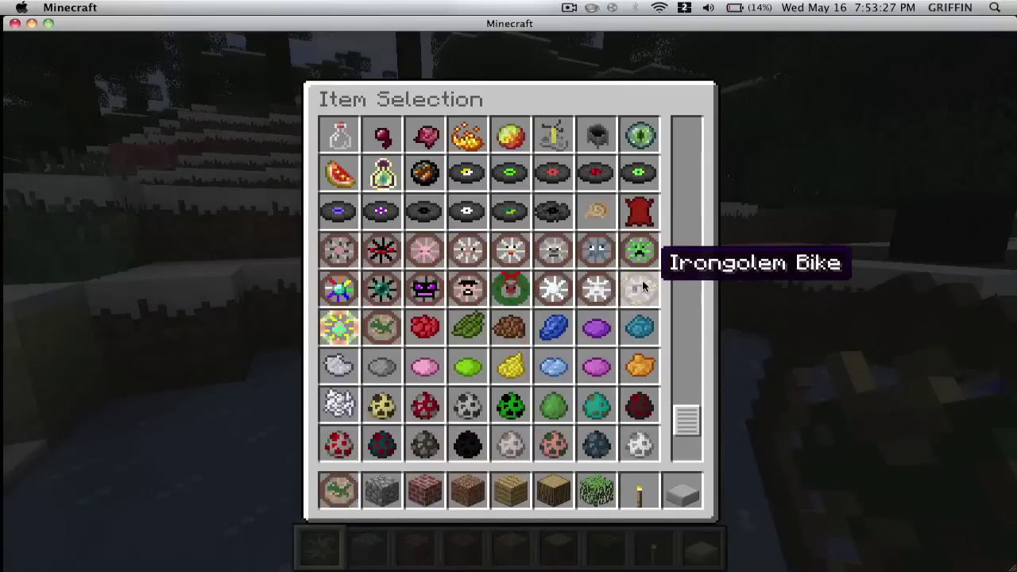
click(639, 289)
click(386, 486)
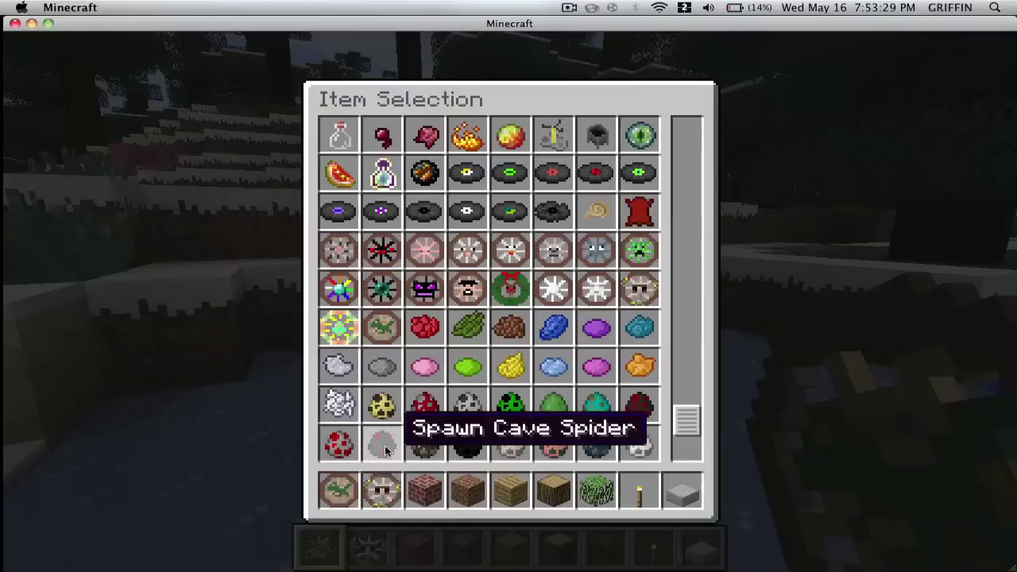
click(467, 288)
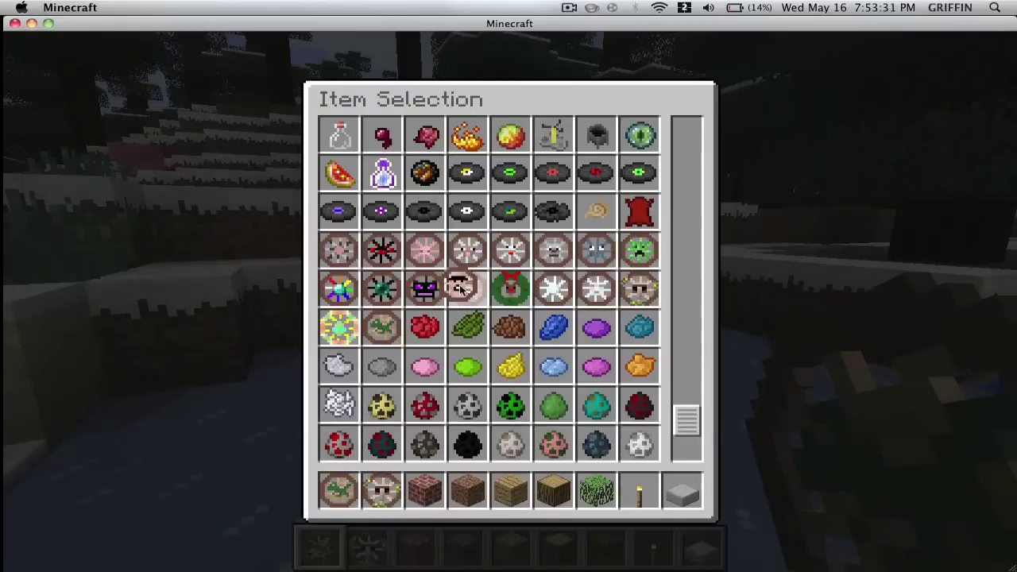
click(428, 486)
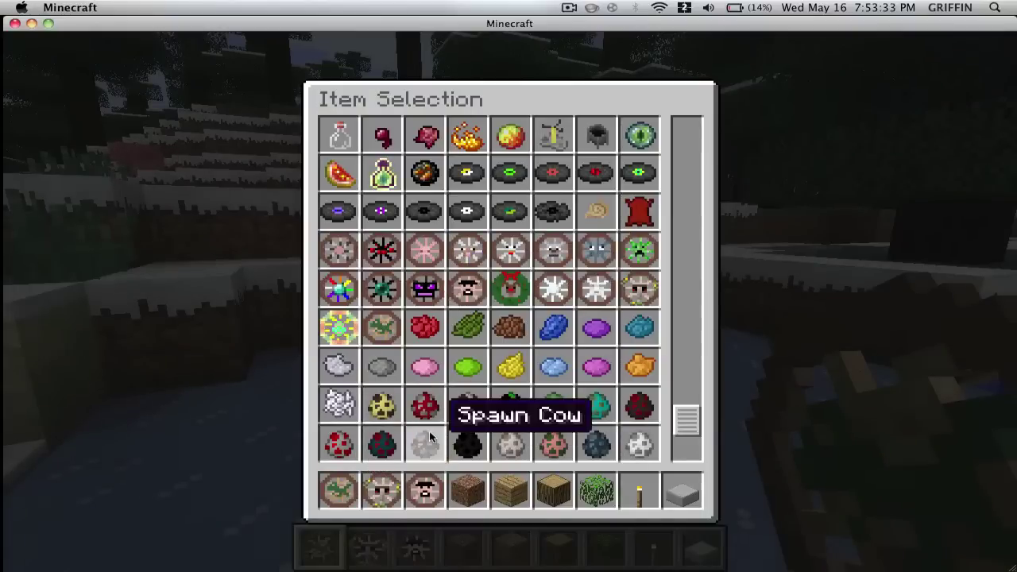
key(e)
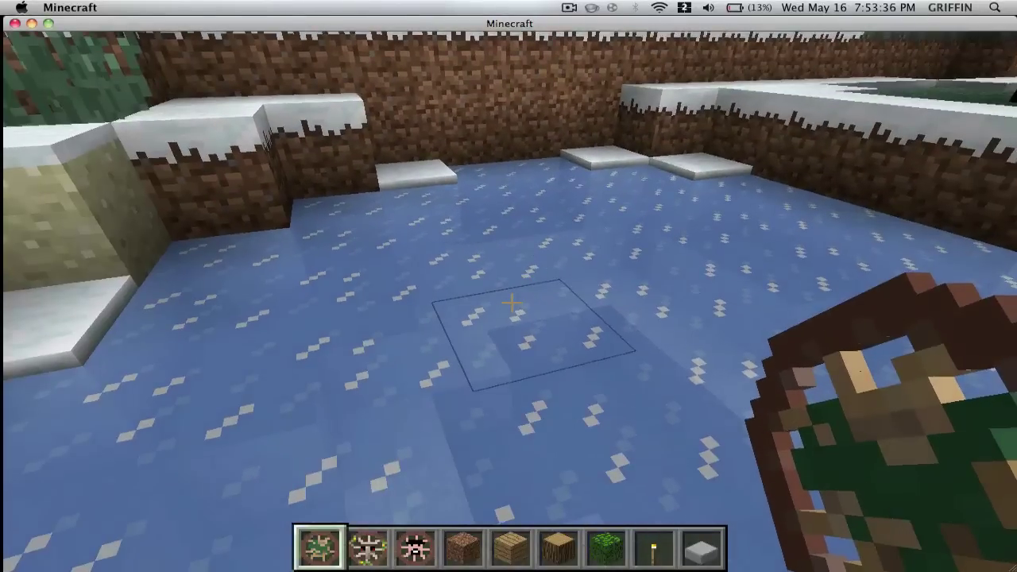
Step: Place the Dino Bike on the ice, mount it and ride it forward
right_click(510, 303)
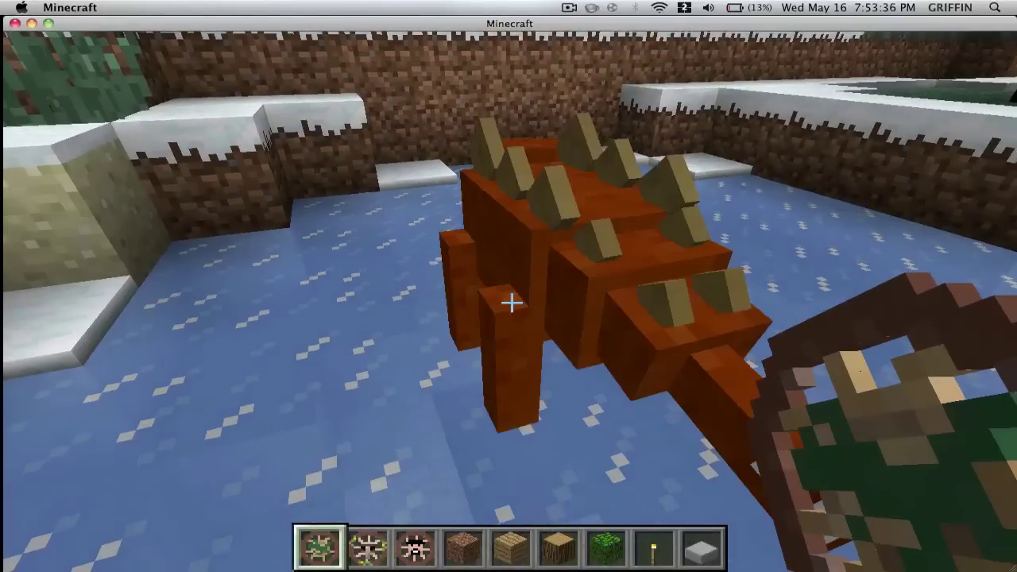
right_click(511, 302)
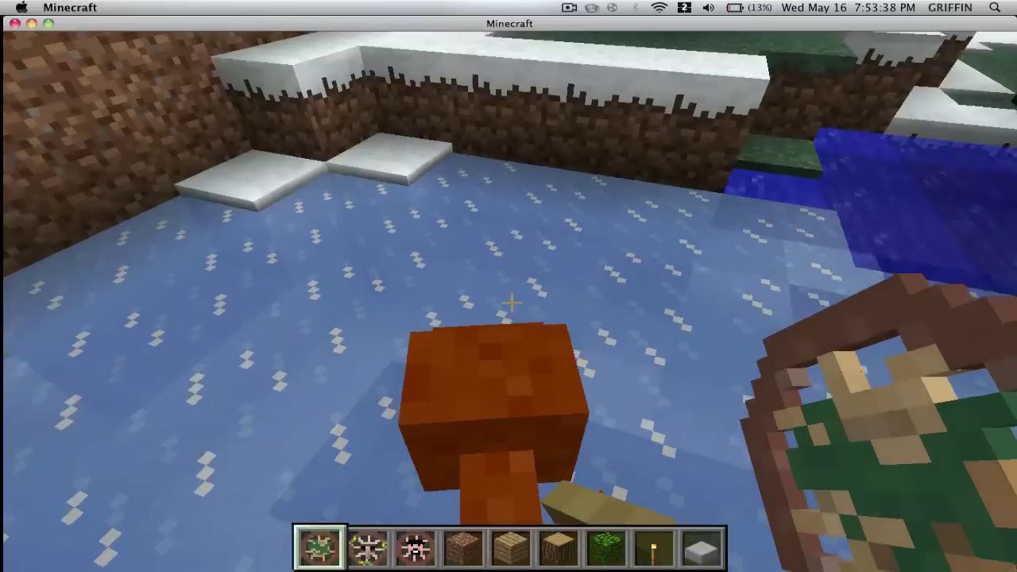
key(w)
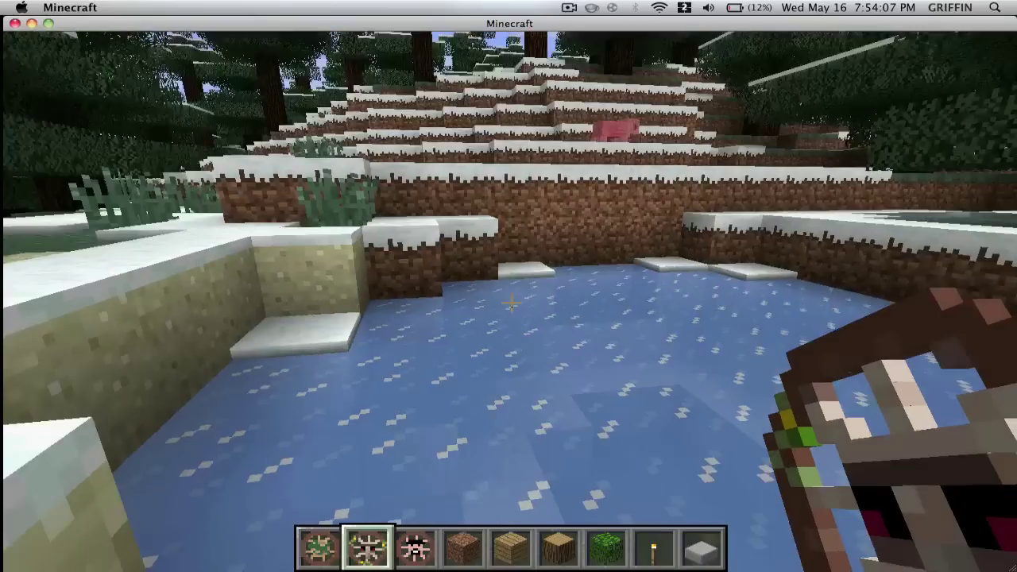
Step: Place four Irongolem Bikes on the frozen pond
right_click(510, 301)
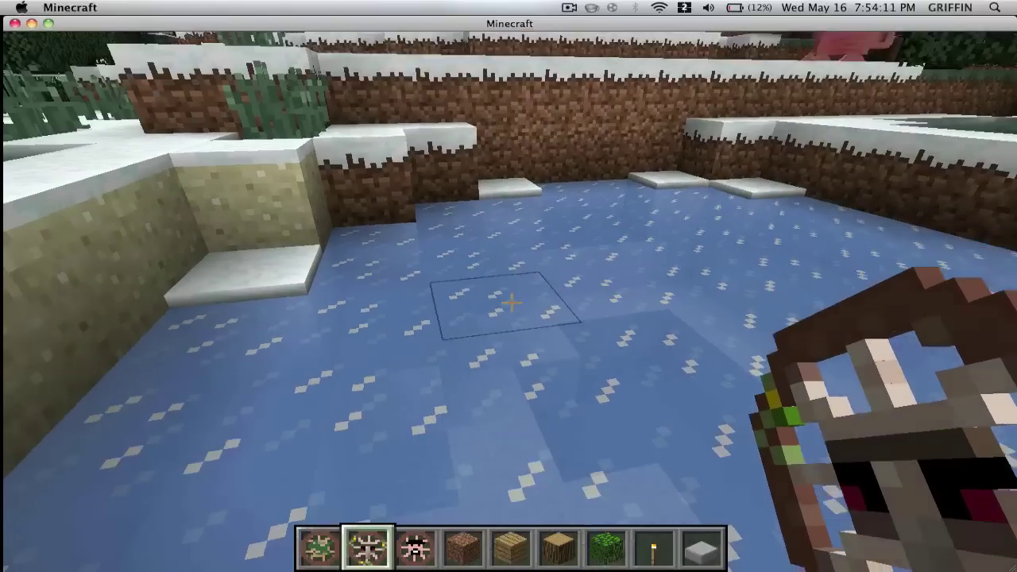
right_click(509, 302)
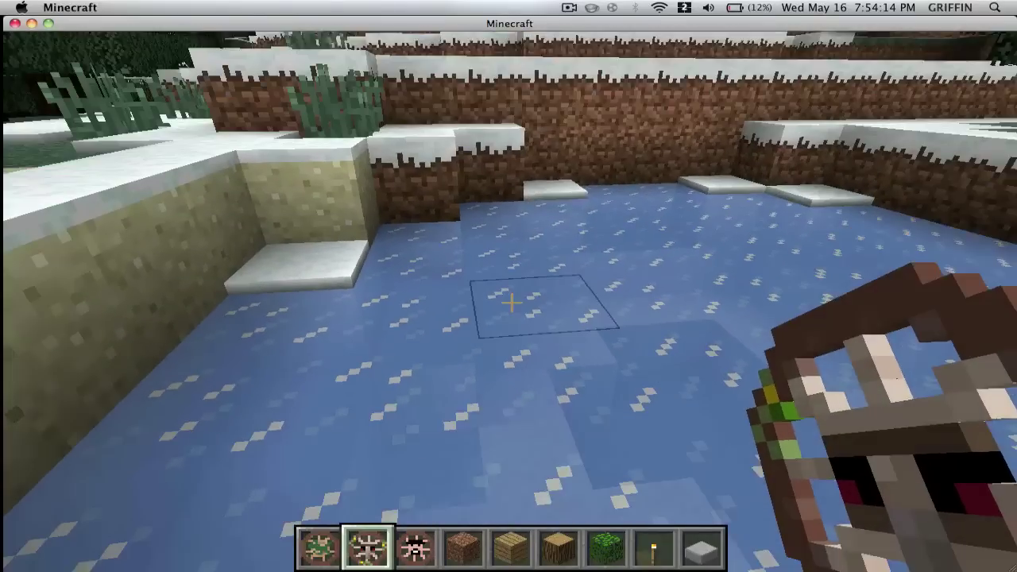
right_click(510, 302)
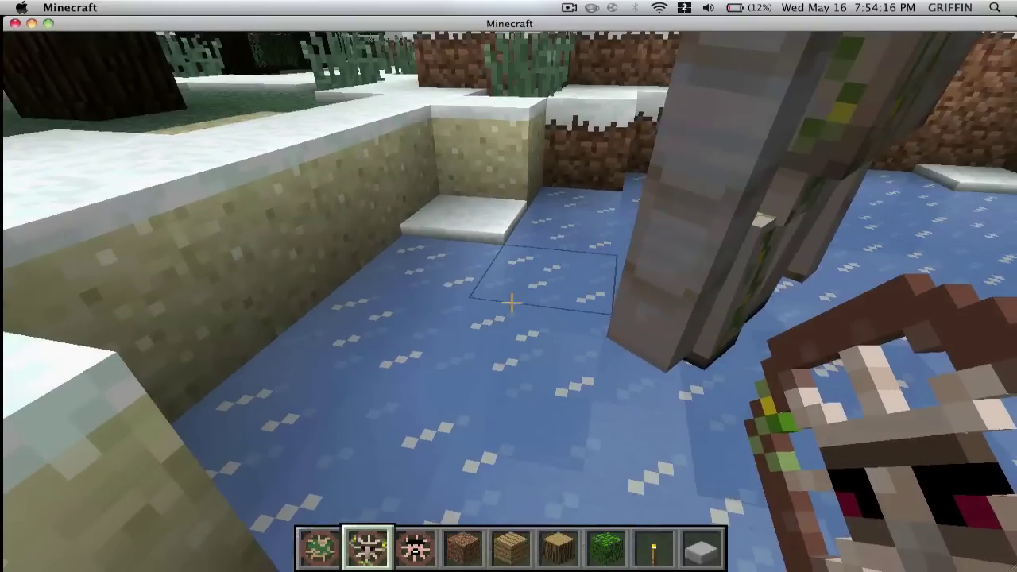
right_click(510, 301)
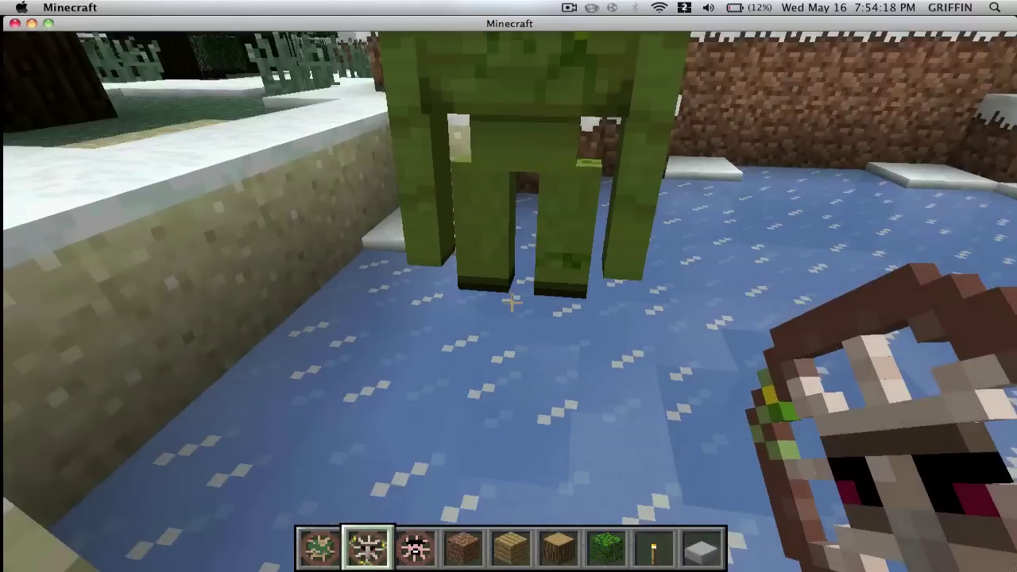
Step: Hold the Notch Bike from hotbar slot 3, then pause to the Game menu
scroll(510, 302, down, 1)
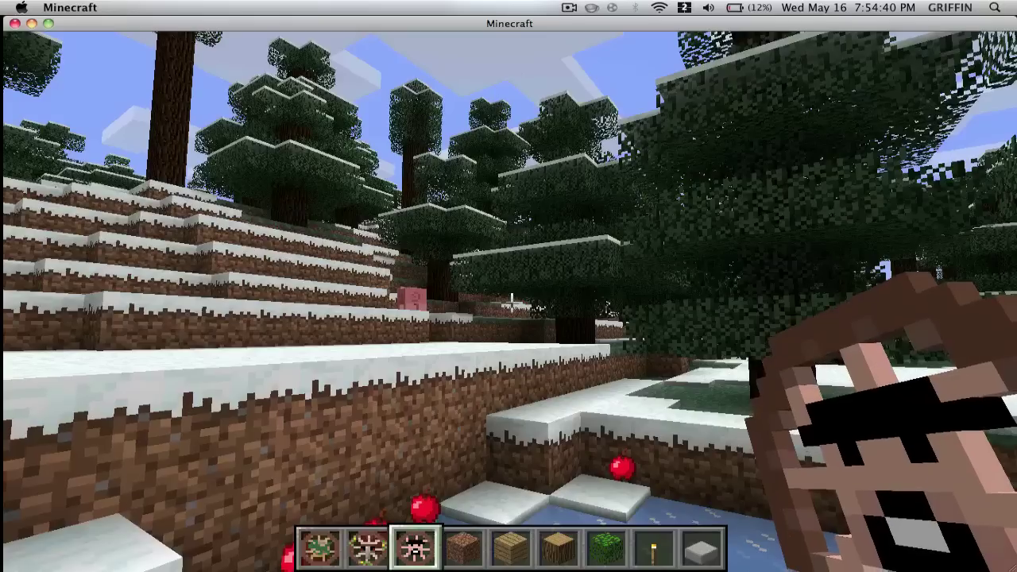
key(Escape)
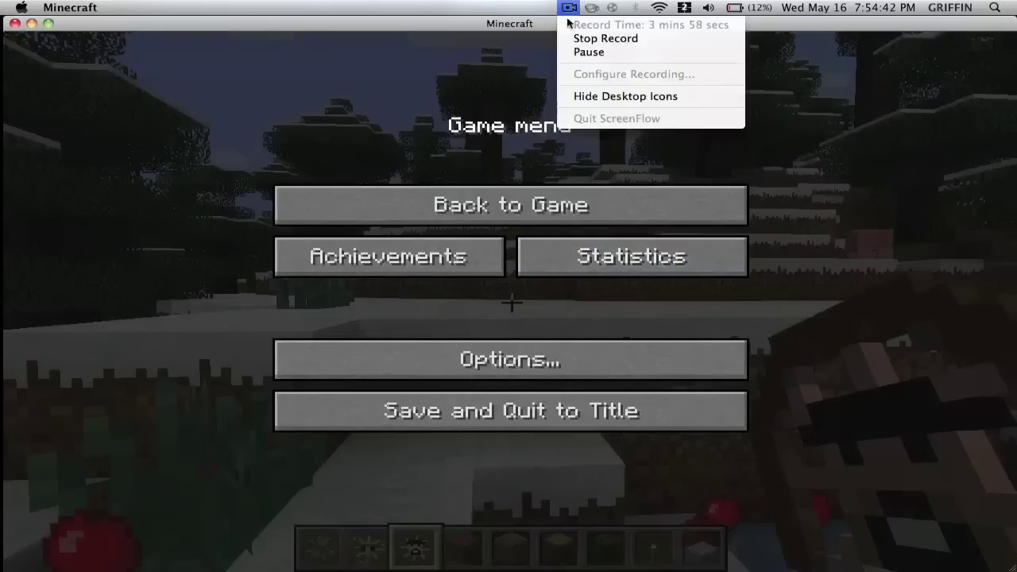